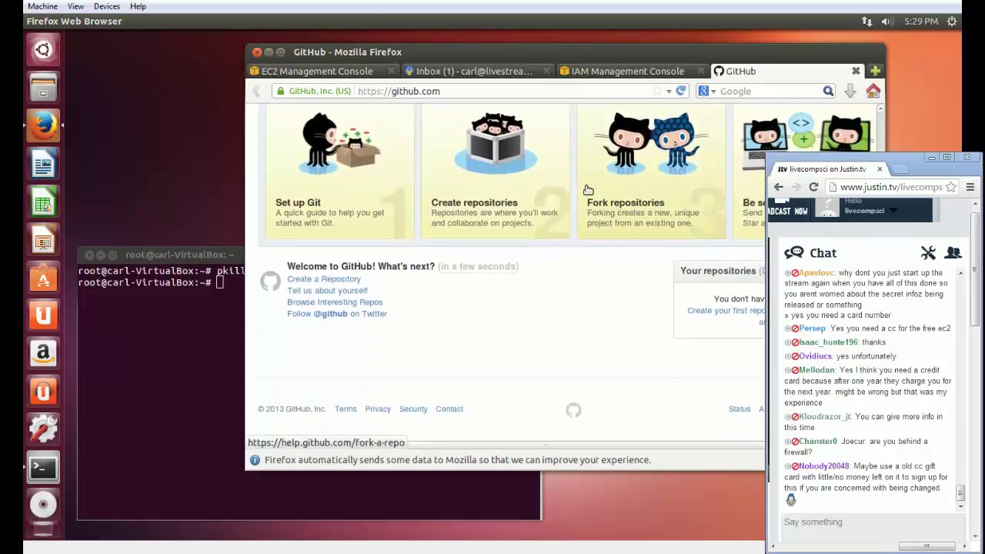
Scroll the GitHub feed back to the top and switch to the EC2 Management Console tab.
scroll(588, 190, "up", 3)
left_click(350, 73)
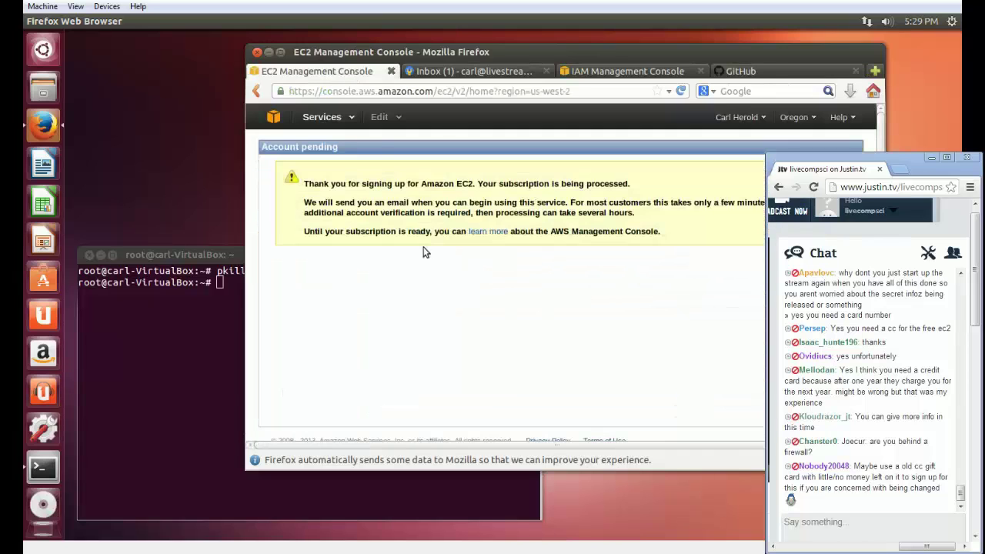
Load amazon.com/ec2 and look over the Amazon EC2 product page.
left_click(378, 91)
type("amazon.com/ec2")
key("Return")
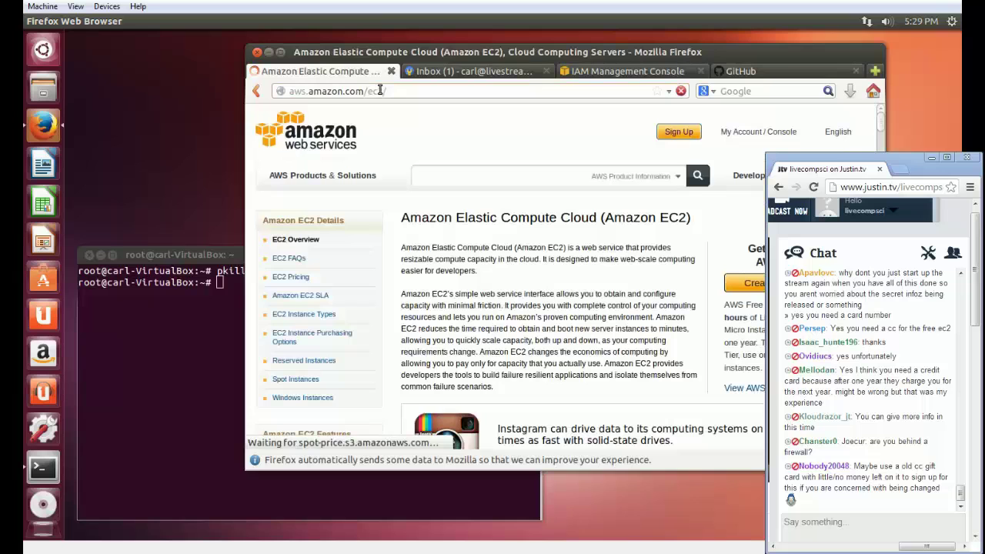
scroll(473, 323, "down", 5)
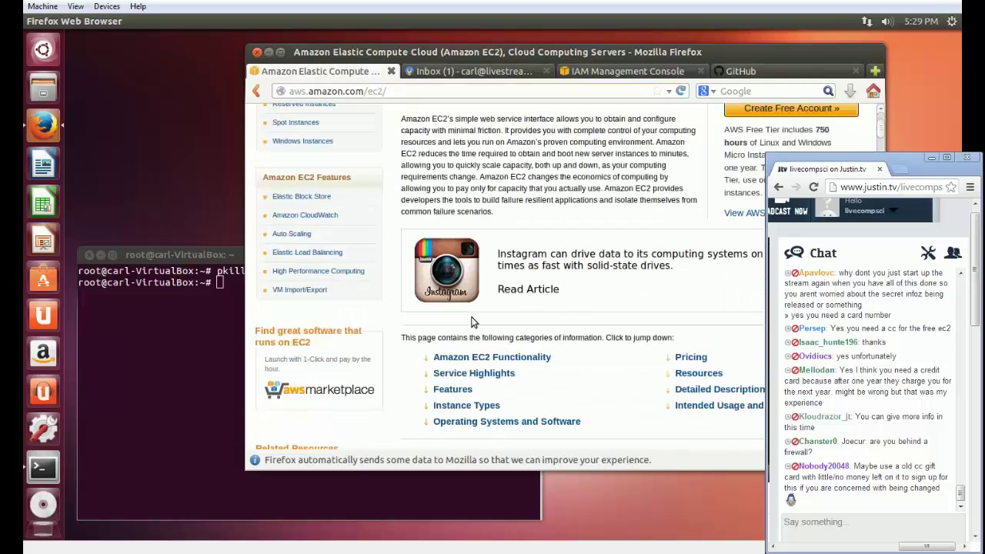
scroll(473, 322, "up", 6)
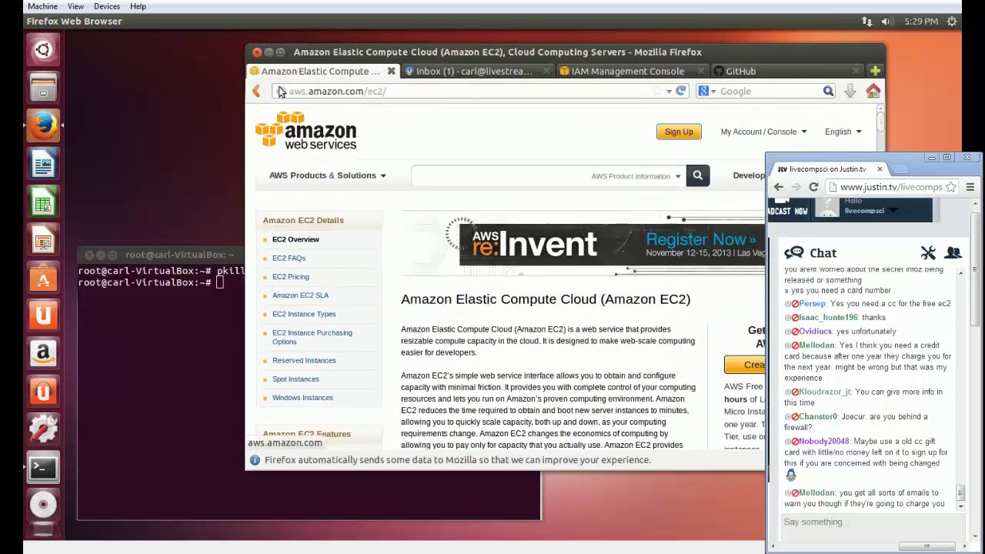
Return to the account-pending EC2 console, then switch to the GitHub news feed tab.
left_click(258, 91)
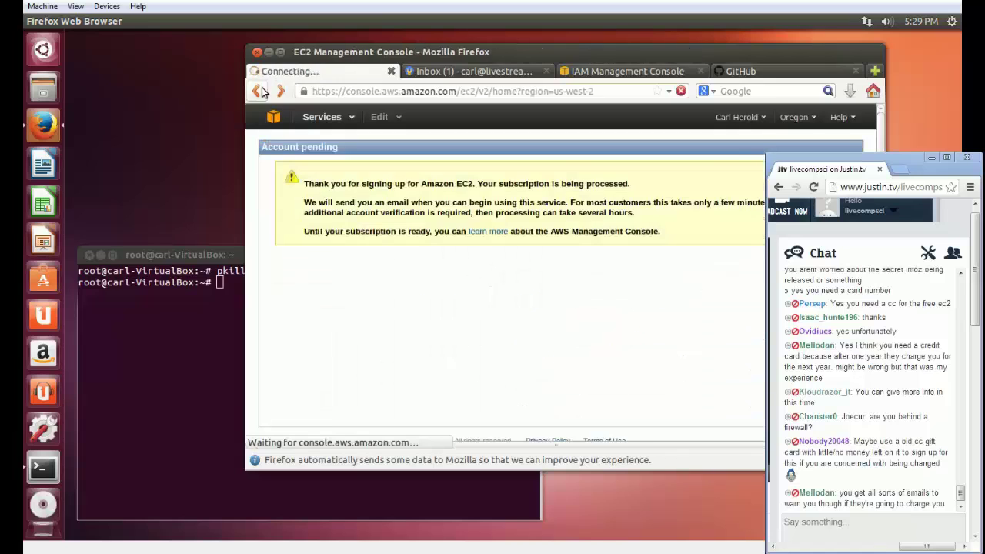
left_click(292, 224)
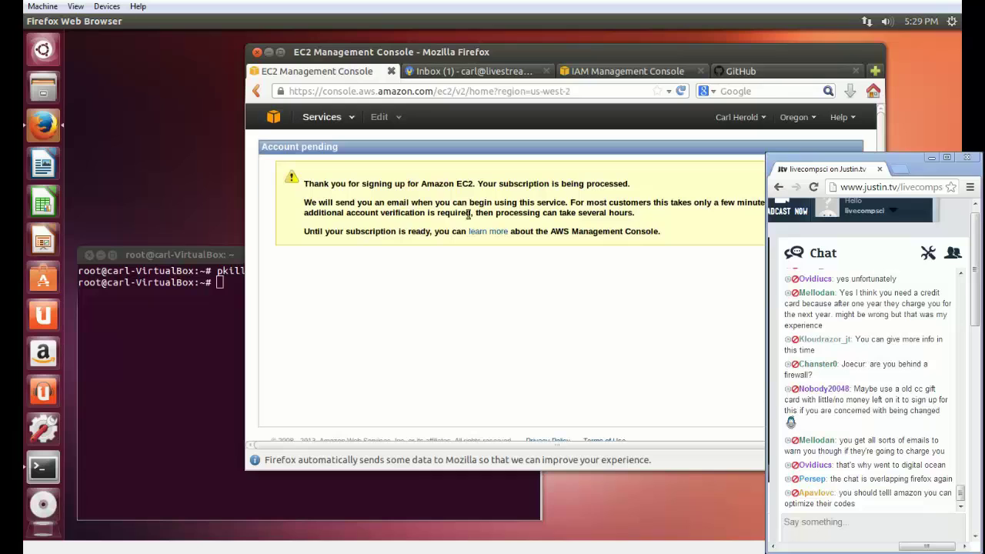
left_click(769, 68)
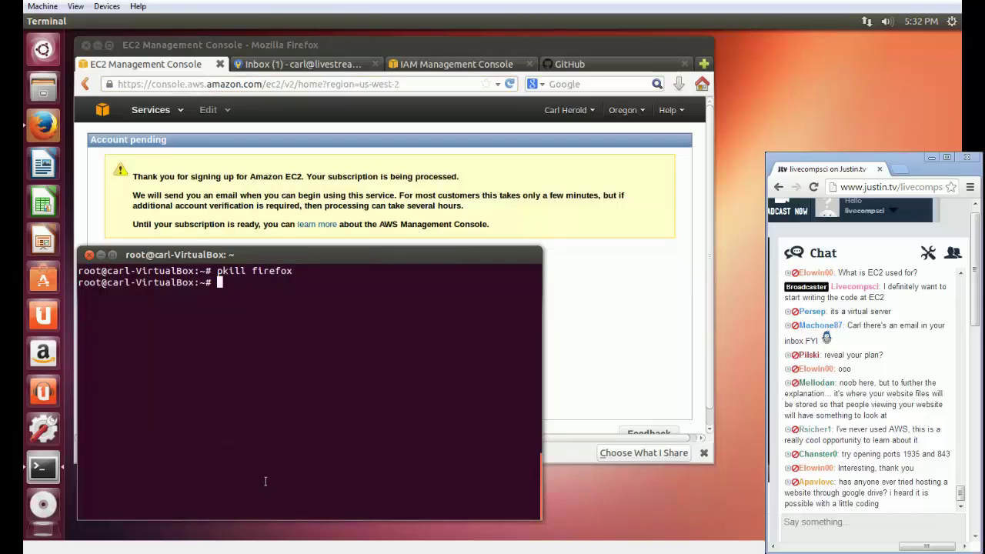
type("curl")
key("Return")
type("apt-get ")
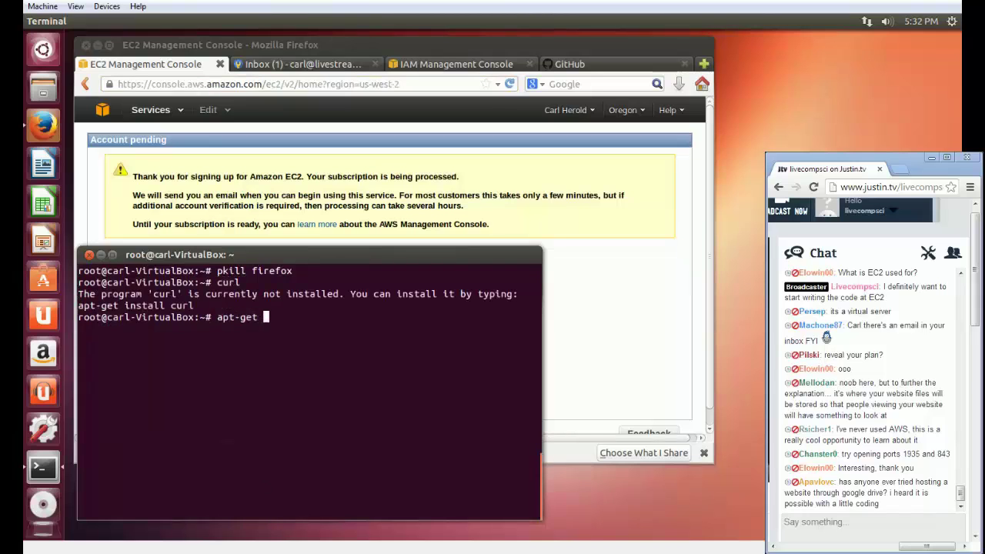
type("install curl")
key("Return")
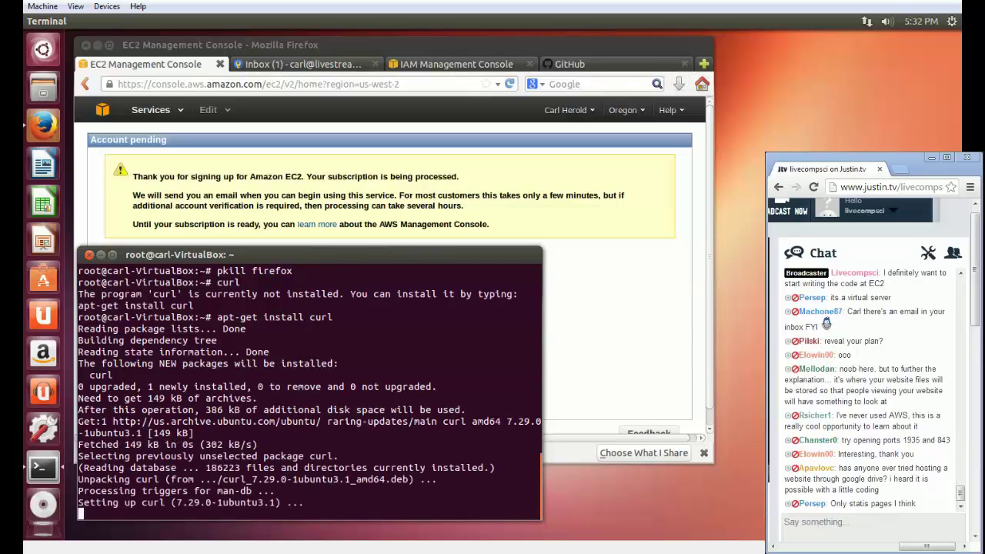
type("curl http:/")
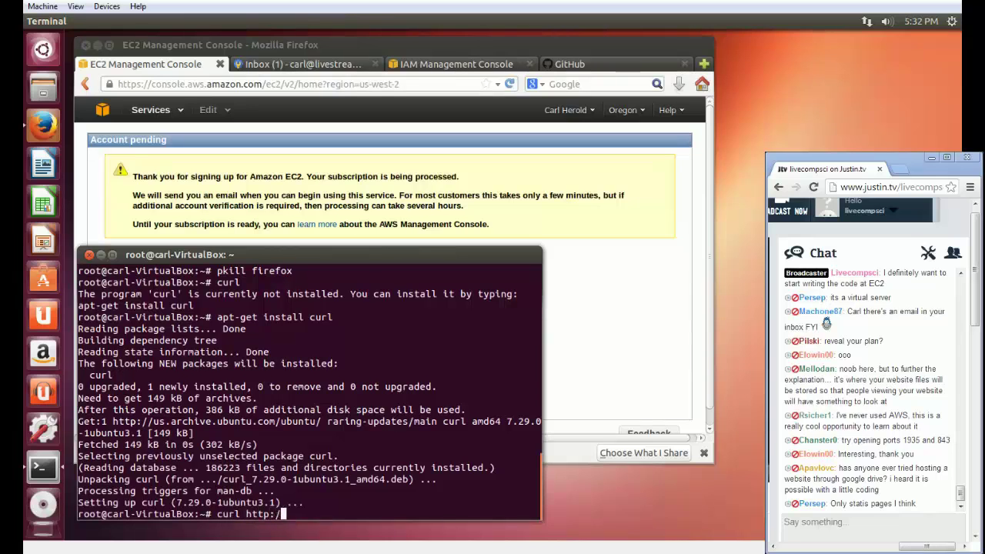
type("/localhost")
key("Return")
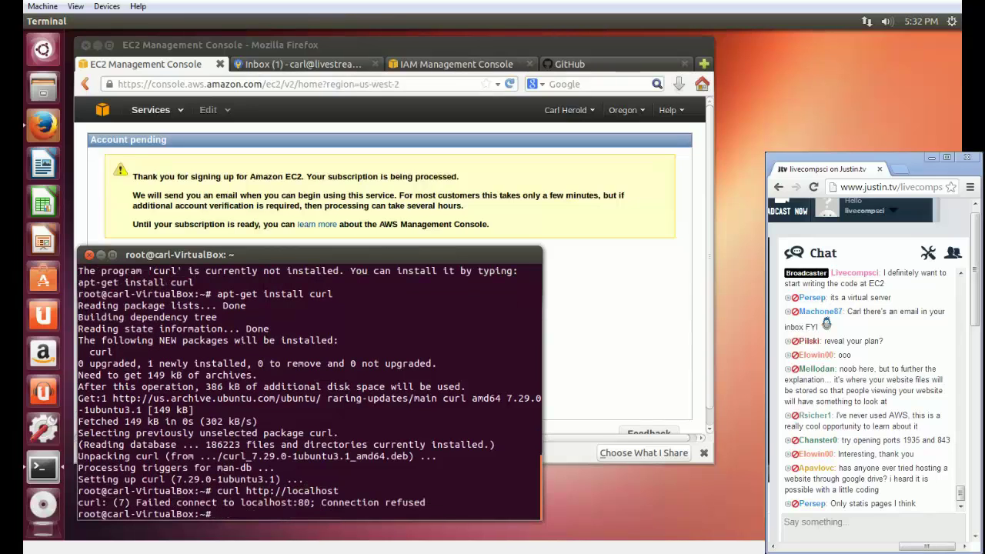
type("apt-get install apac")
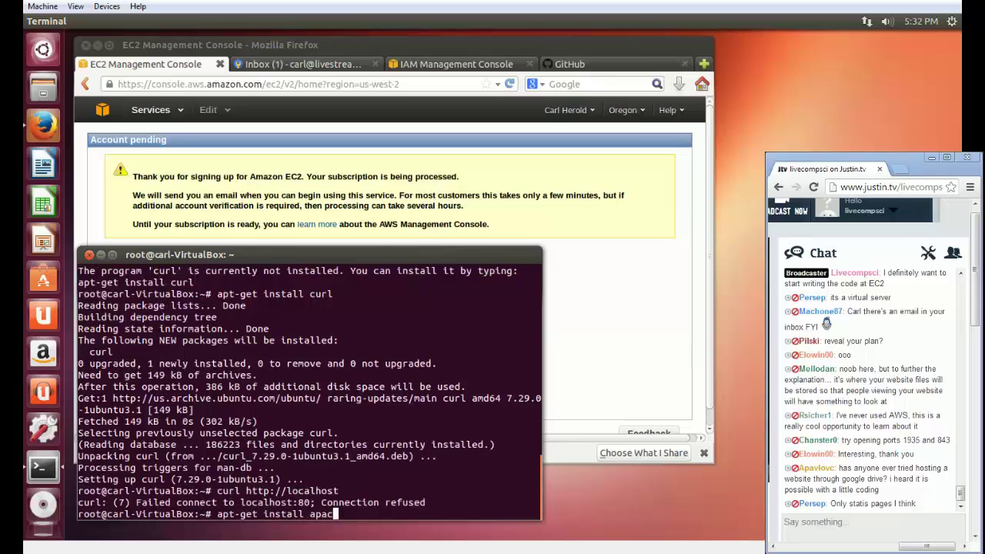
type("he2")
key("Return")
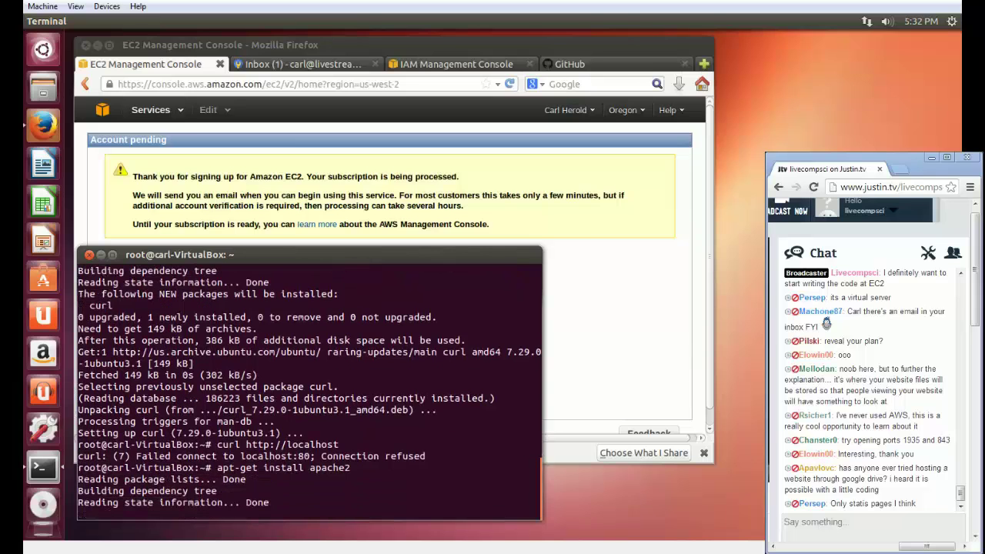
type("y")
key("Return")
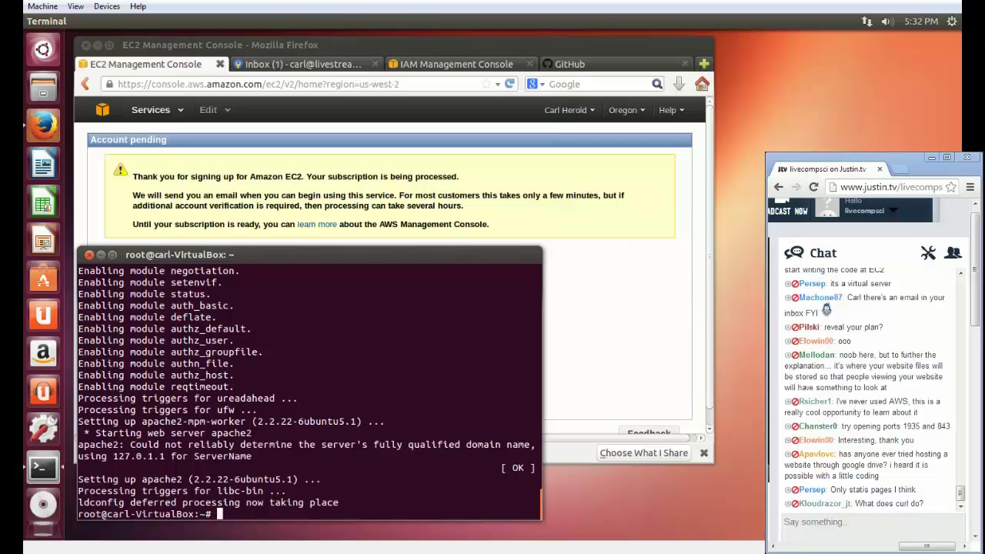
type("curl http://localhost")
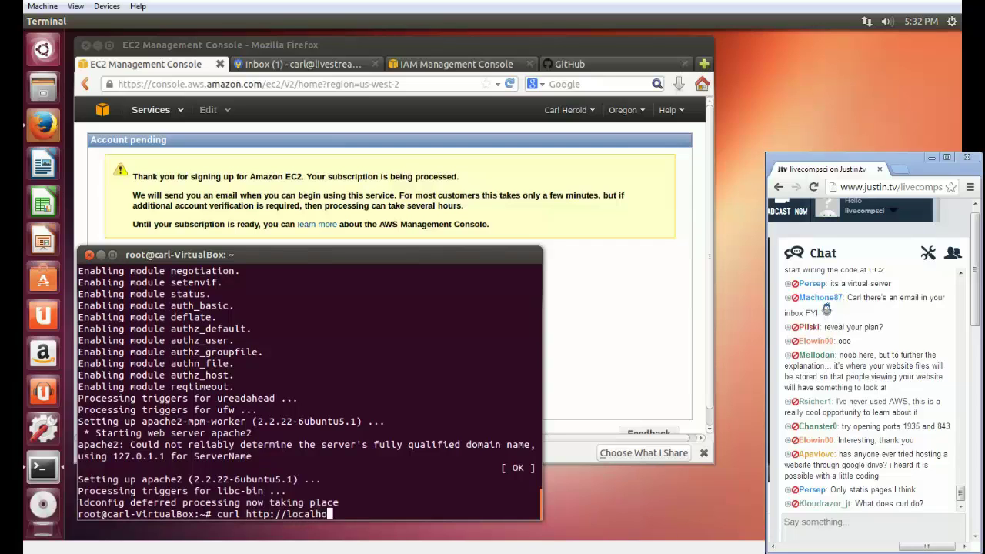
Confirm localhost returns It works!, then install php5 with apt-get, answering y.
key("Return")
key("Return")
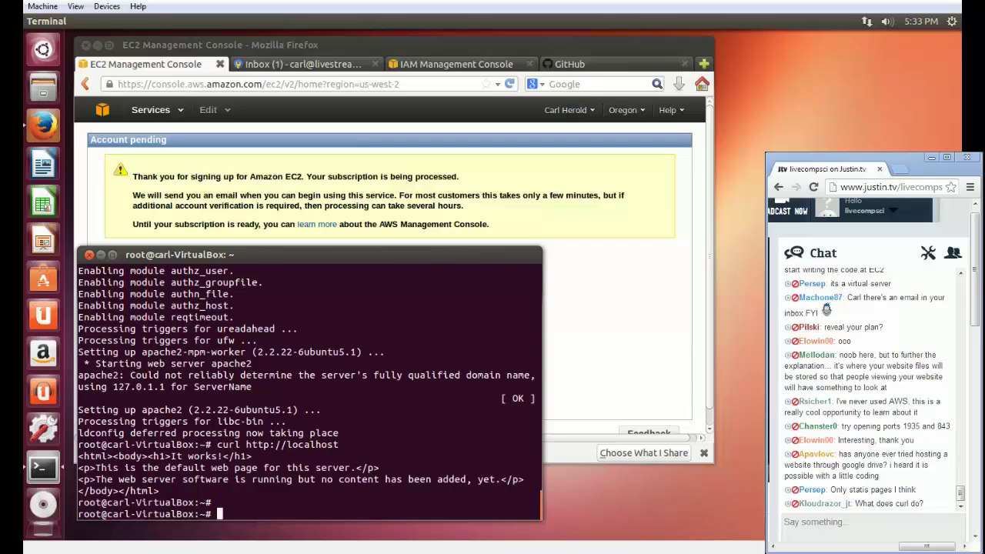
type("apt-get intsall")
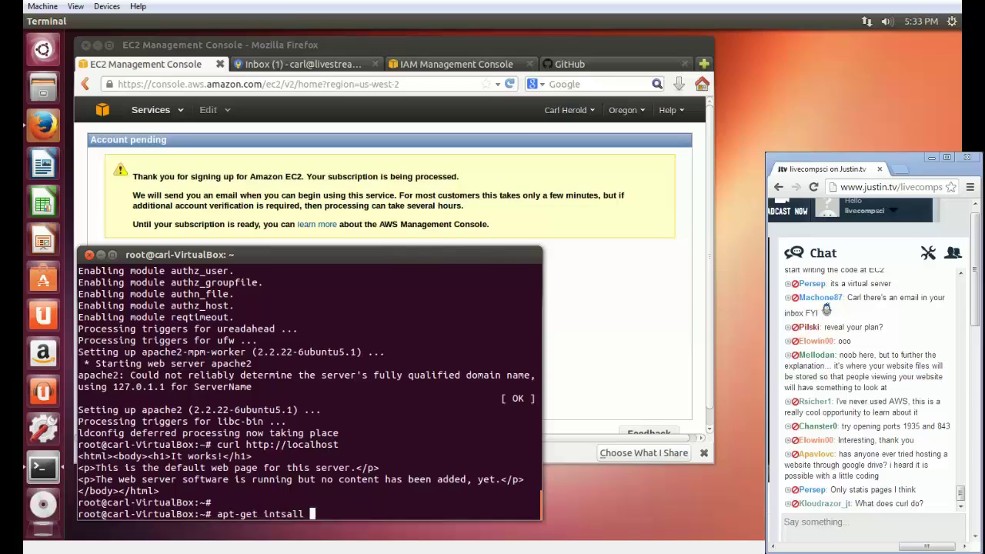
key("BackSpace")
key("BackSpace")
key("BackSpace")
key("BackSpace")
key("BackSpace")
type("stall php5")
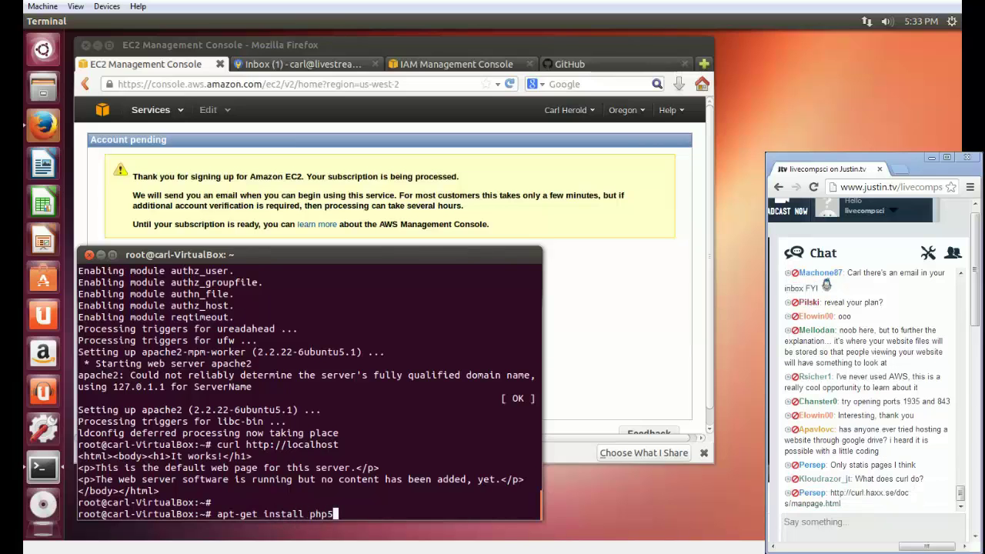
key("Return")
type("y")
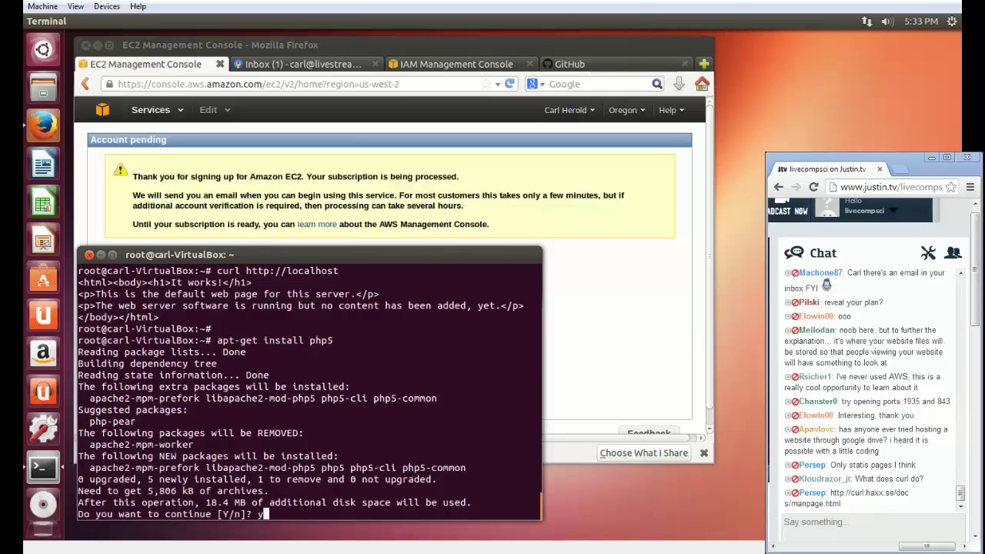
key("Return")
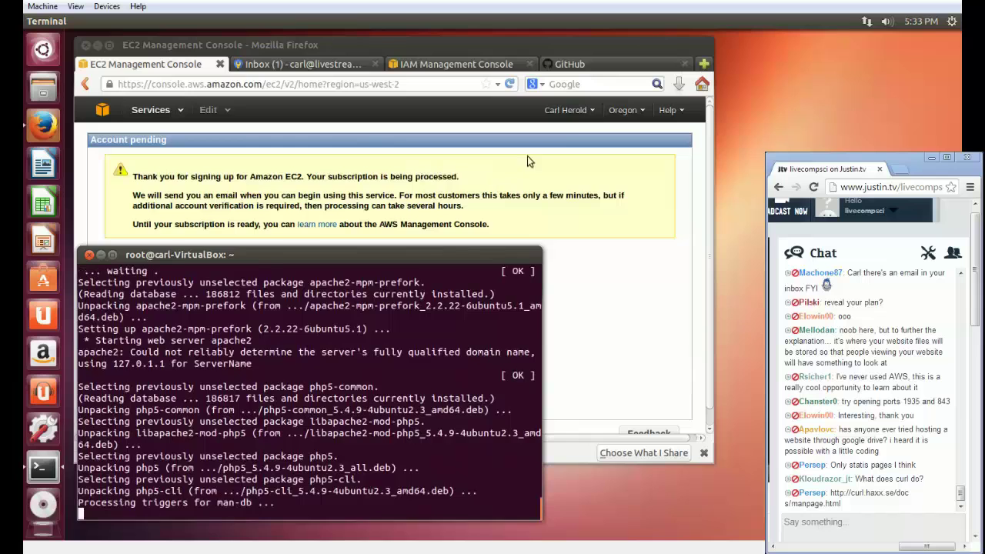
left_click(704, 64)
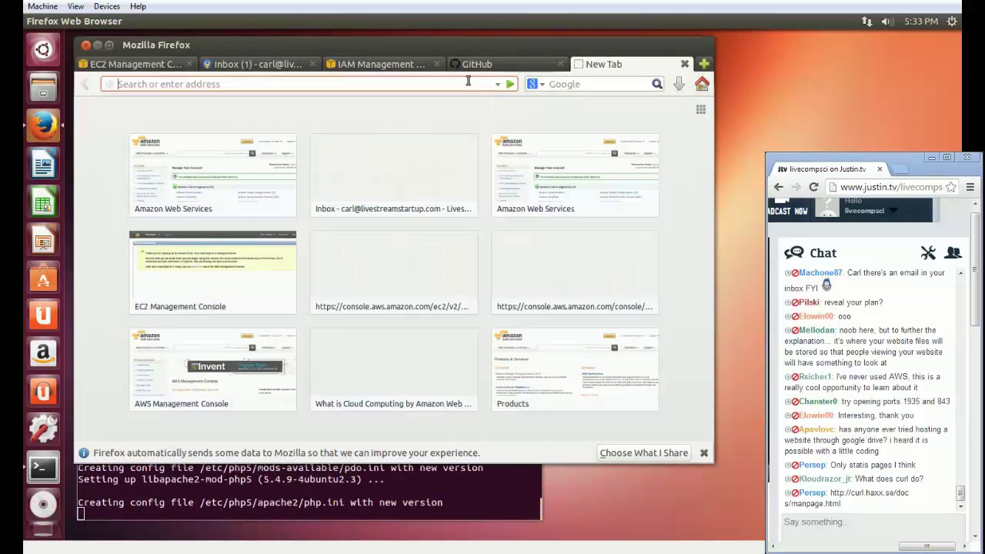
type("http://l")
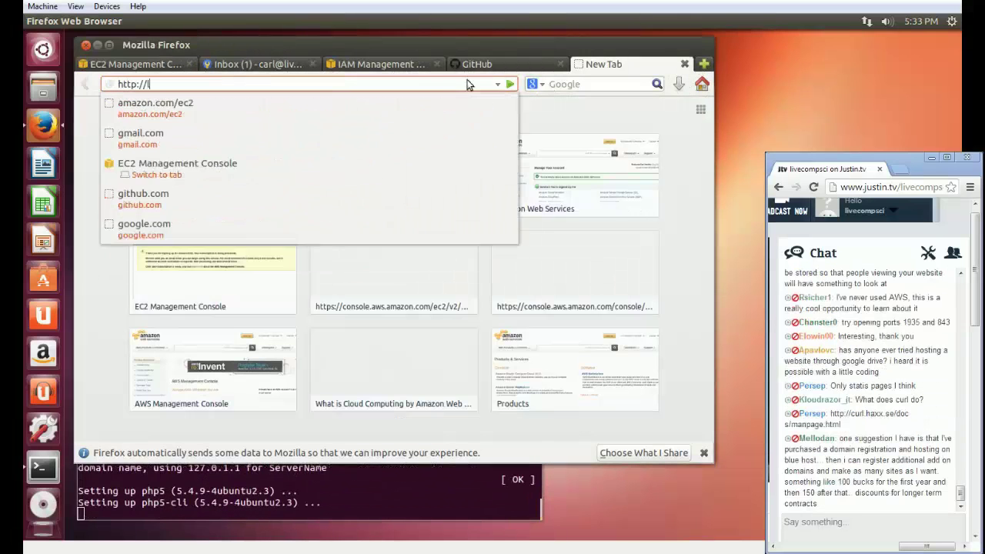
type("ocalhost/")
key("Return")
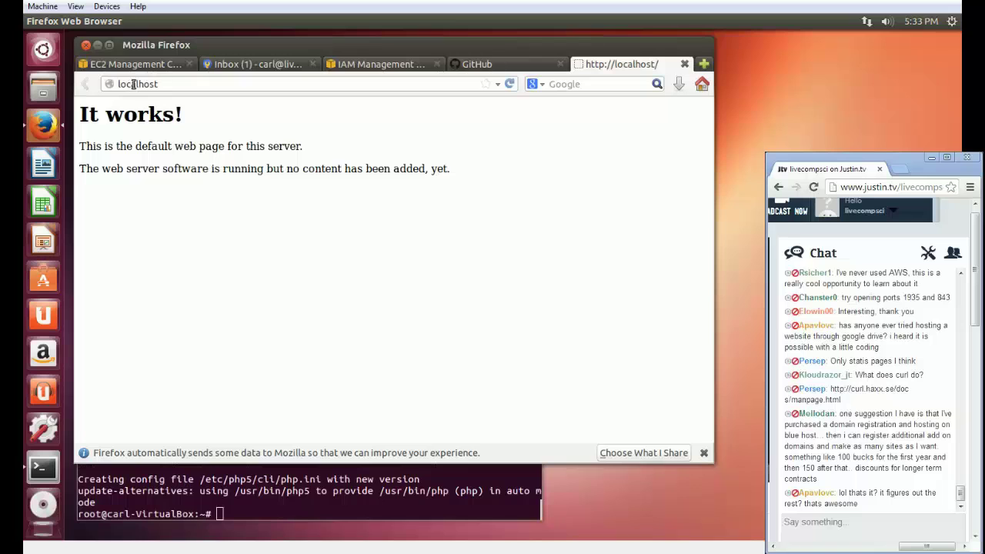
left_click_drag(223, 69, 362, 91)
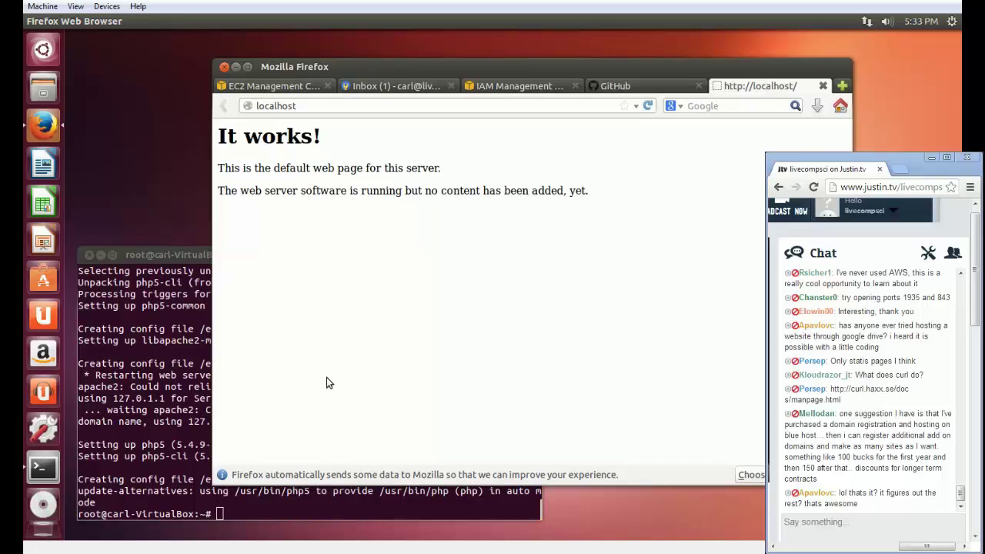
left_click(208, 374)
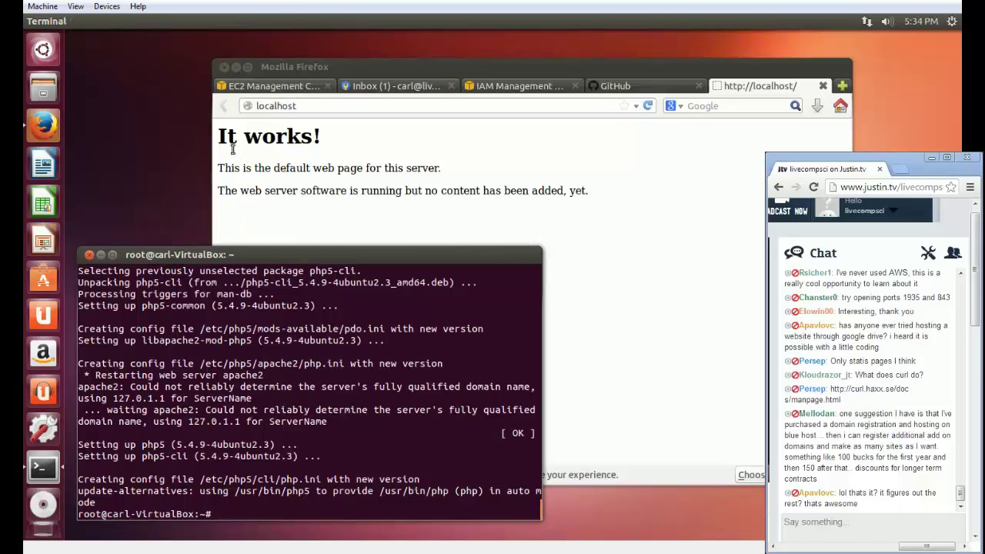
left_click_drag(221, 142, 239, 233)
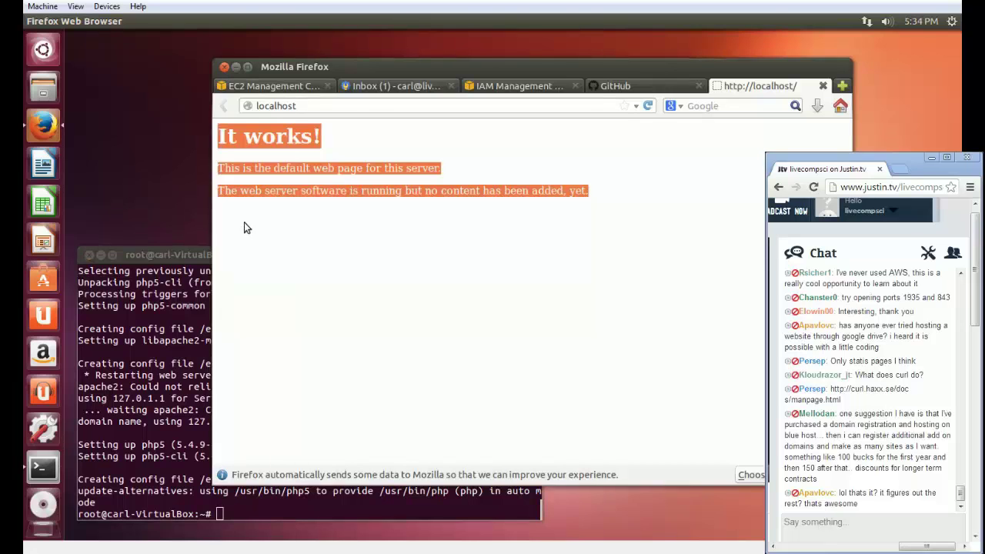
left_click(244, 223)
Go to /var/www, list its files, and open index.html in vim.
left_click_drag(218, 139, 314, 137)
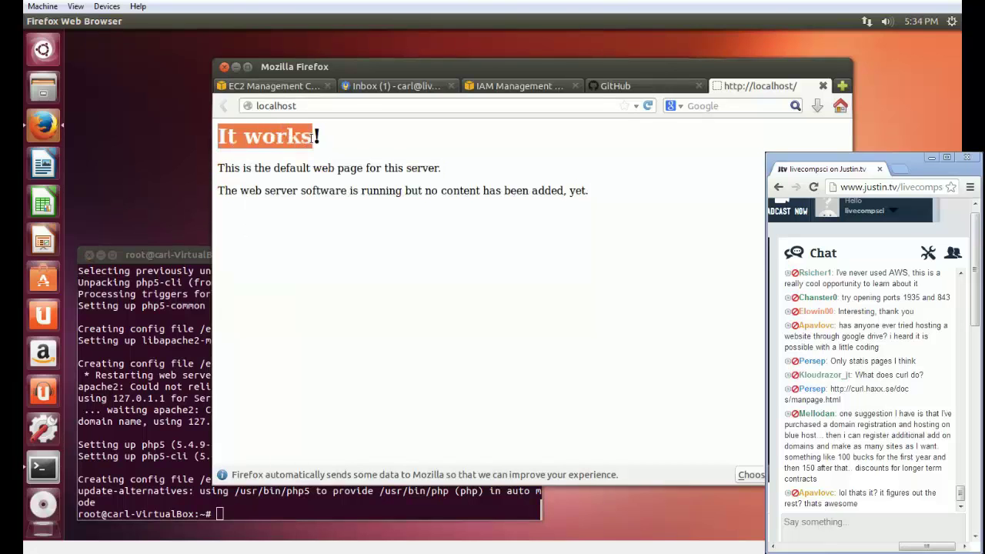
left_click(201, 453)
type("cd /var/www")
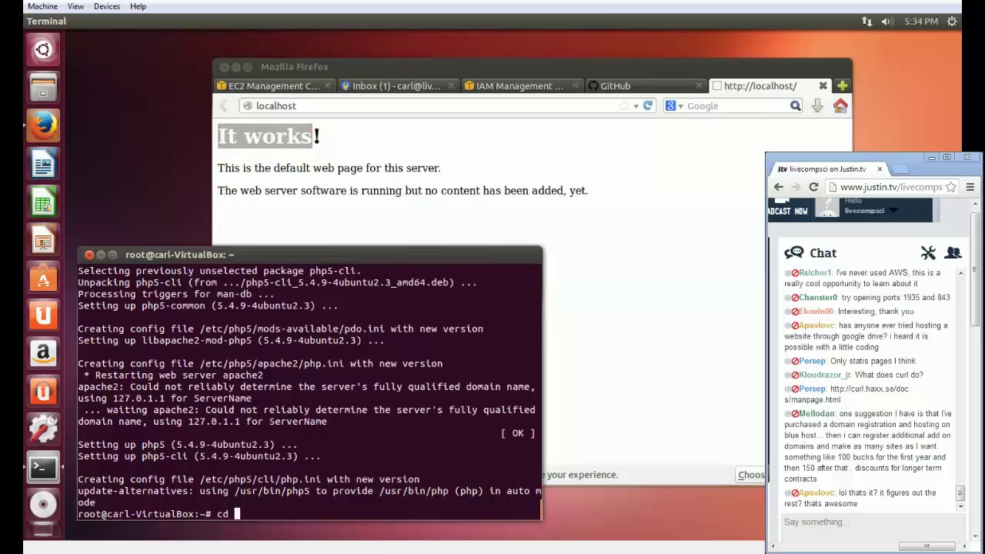
key("Return")
type("ls")
key("Return")
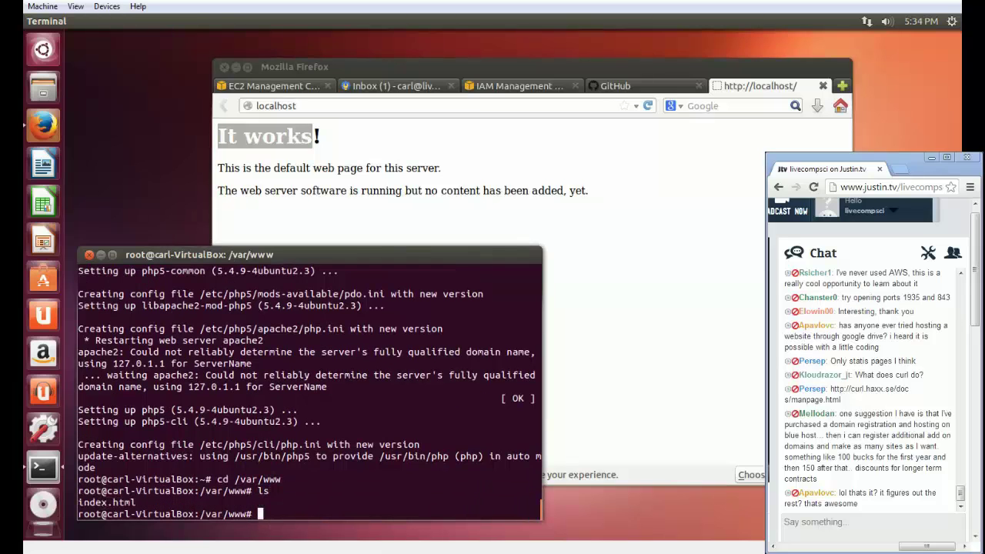
type("vim index.html")
key("Return")
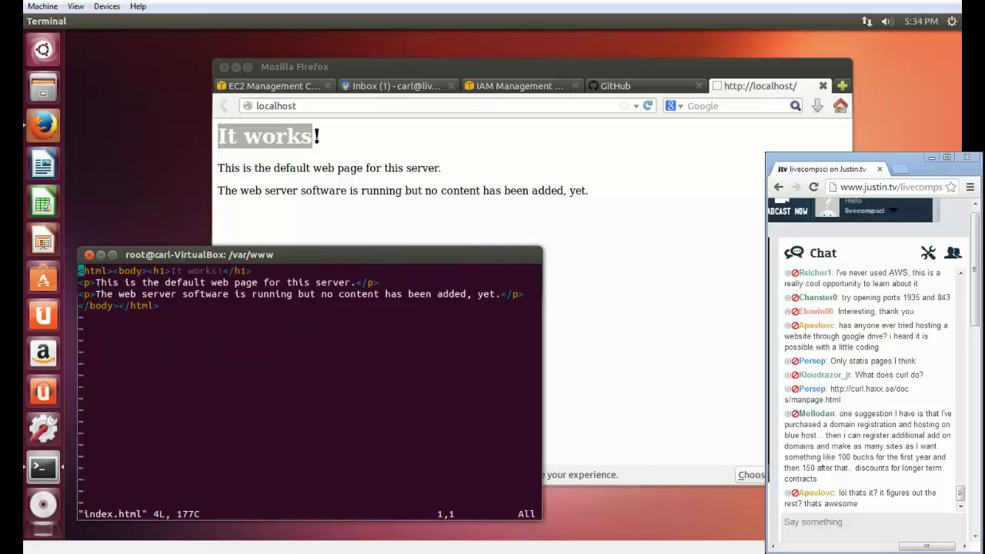
Change the heading to "It really works!", save, and reload localhost in Firefox.
key("Down")
key("Up")
key("End")
key("Left")
key("b")
key("b")
key("b")
type("ireally")
key("Escape")
type(":w")
key("Return")
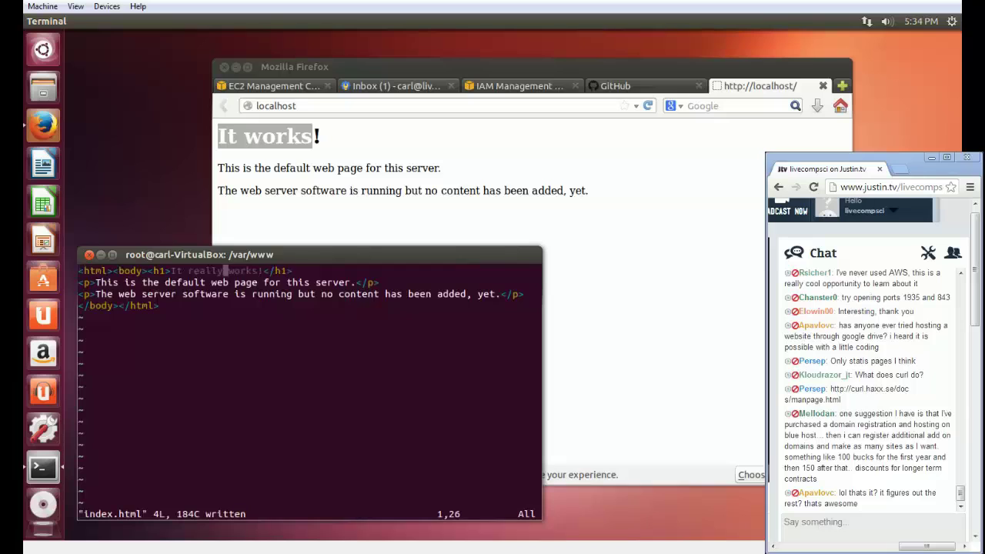
left_click(409, 105)
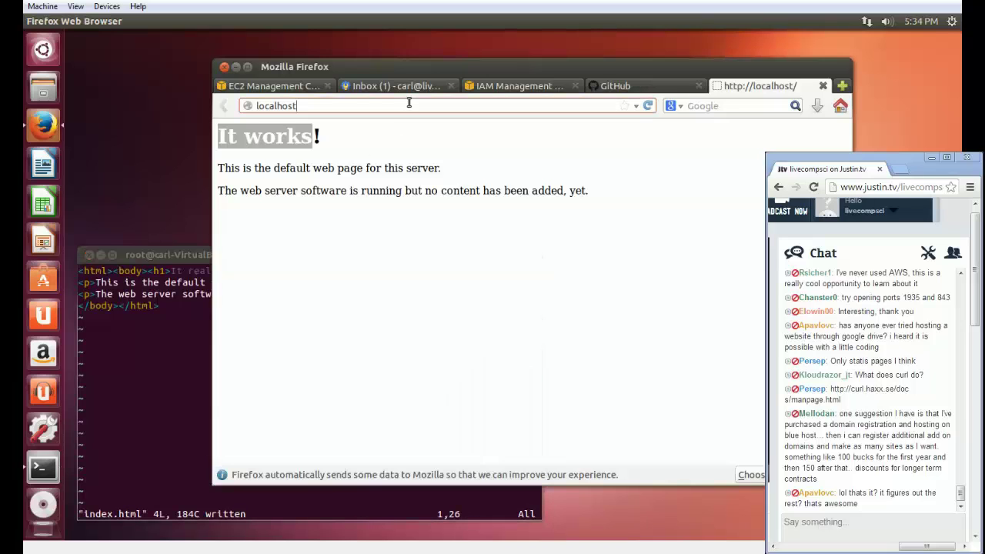
key("Return")
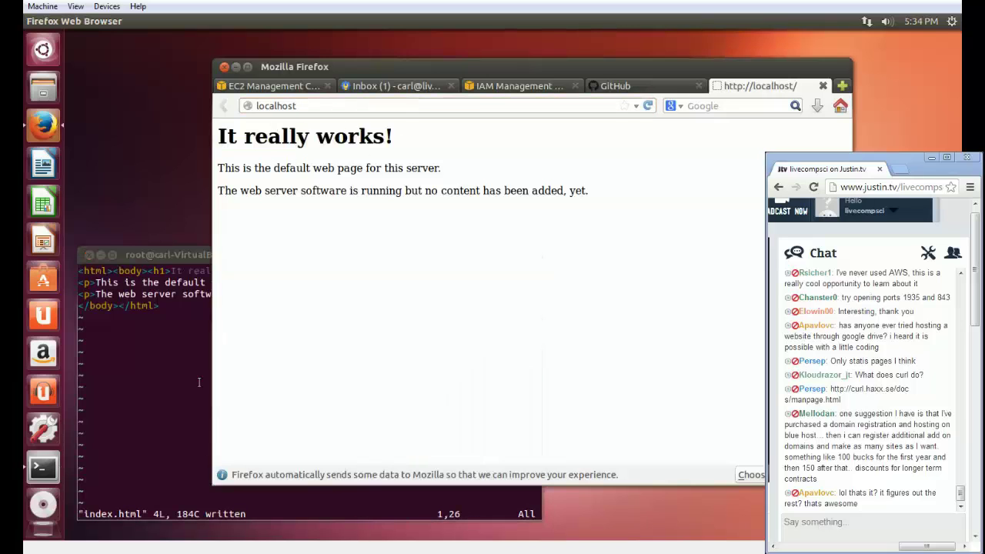
left_click(197, 364)
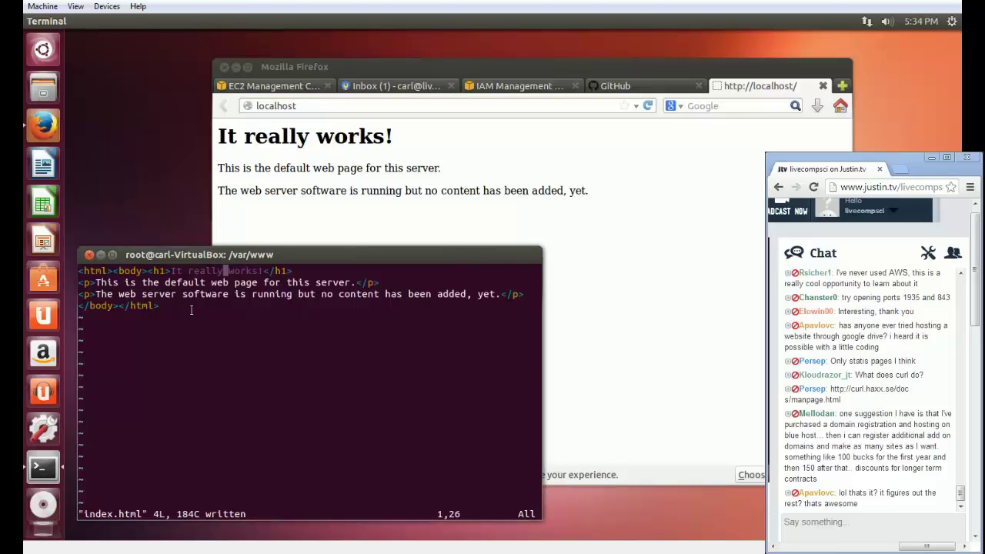
Quit index.html and save a new test.php containing <?php echo 'testing'; ?>.
type(":q")
key("Return")
type("vim ")
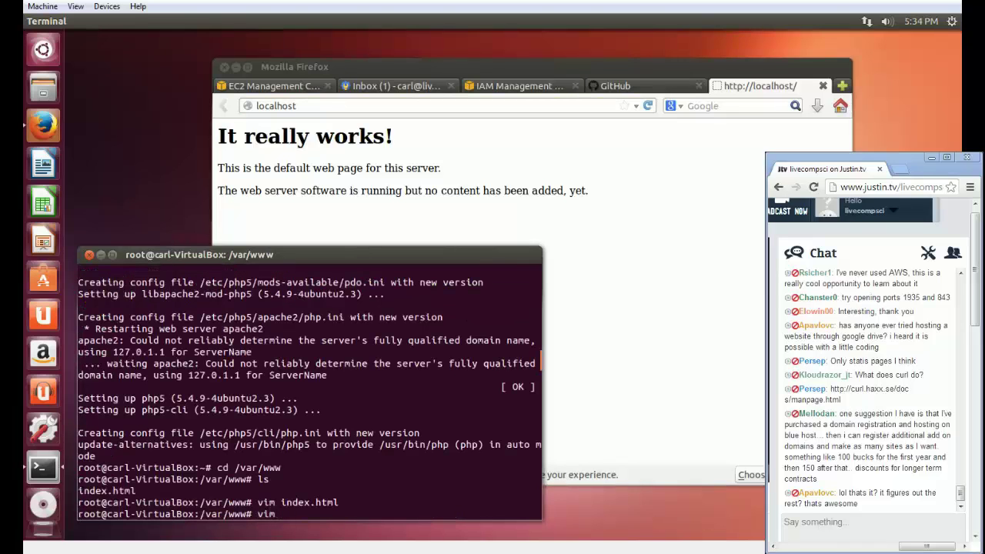
type("test.php")
key("Return")
type("i<?p")
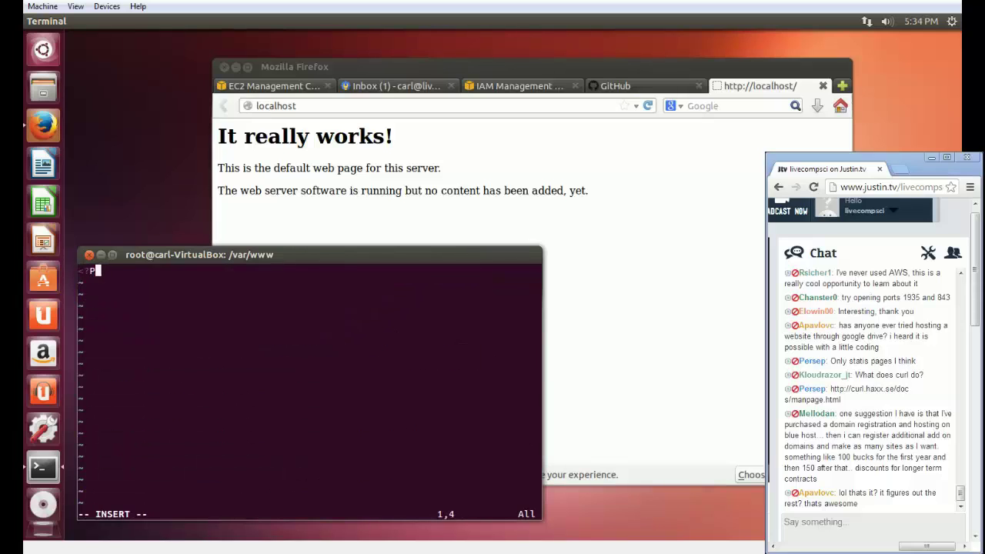
type("hp")
key("Return")
type("echo 'testing';")
key("Return")
type("?>")
key("Escape")
type(":w")
key("Return")
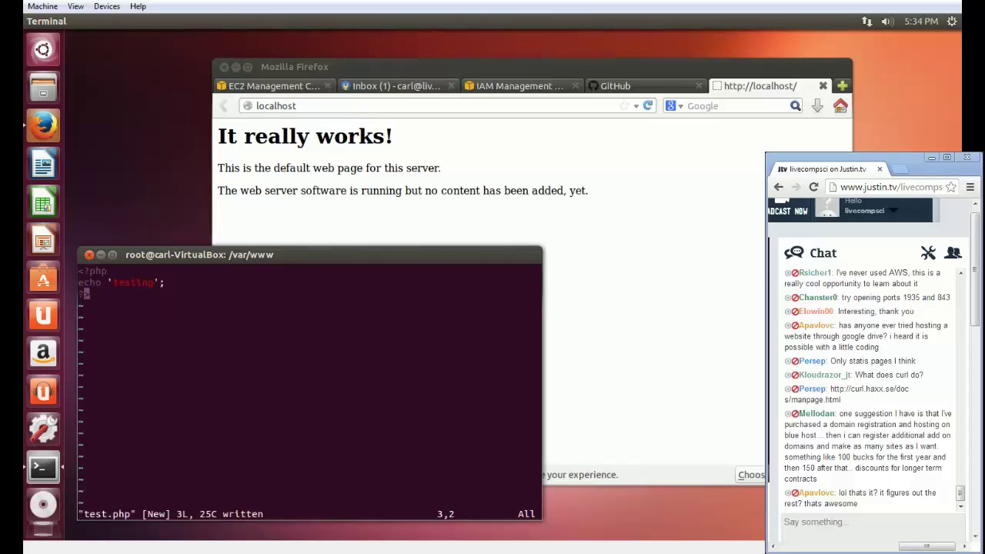
Load localhost/test.php in Firefox so it displays testing.
left_click(307, 96)
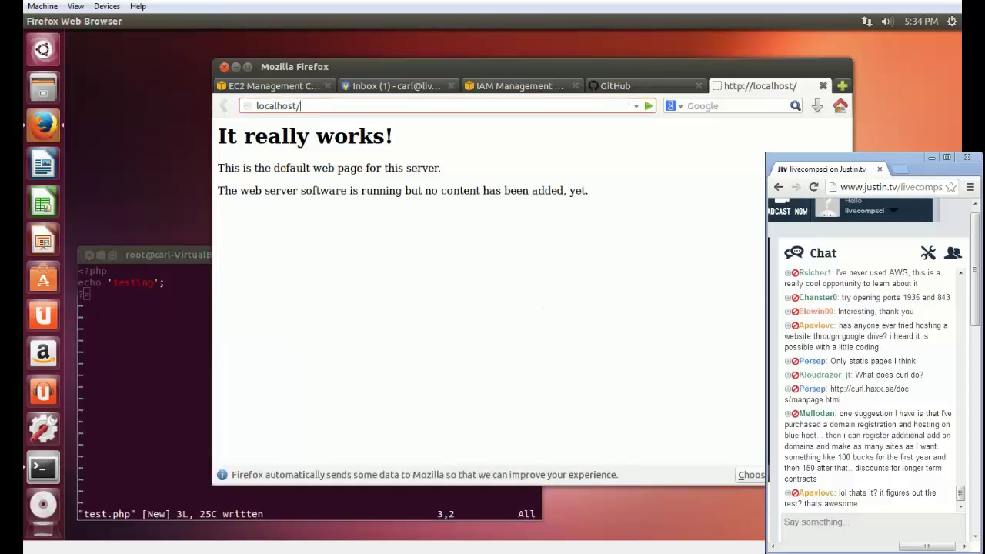
type("/test.php")
key("Return")
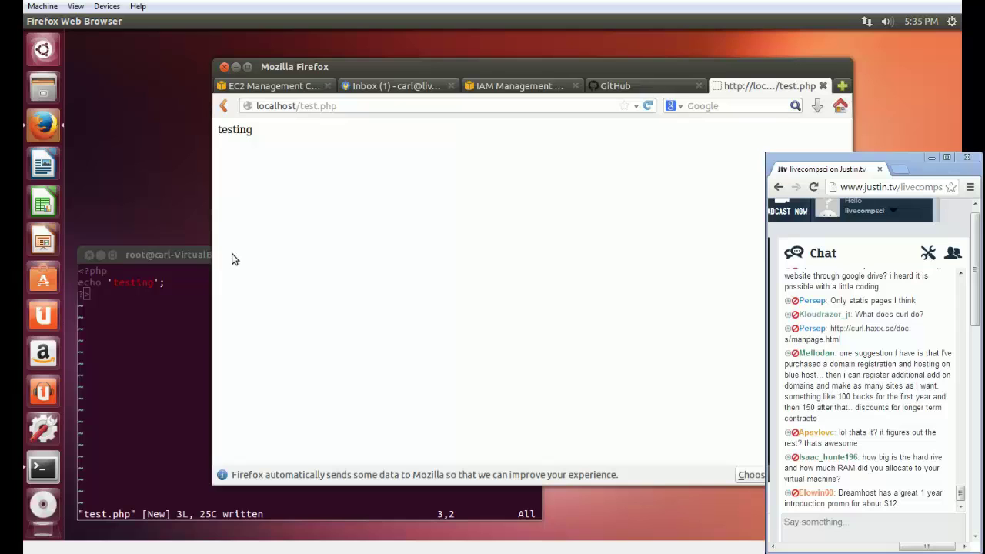
Read GitHub's welcome email, check the still-pending EC2 console, then return to GitHub.
left_click(382, 82)
left_click(434, 202)
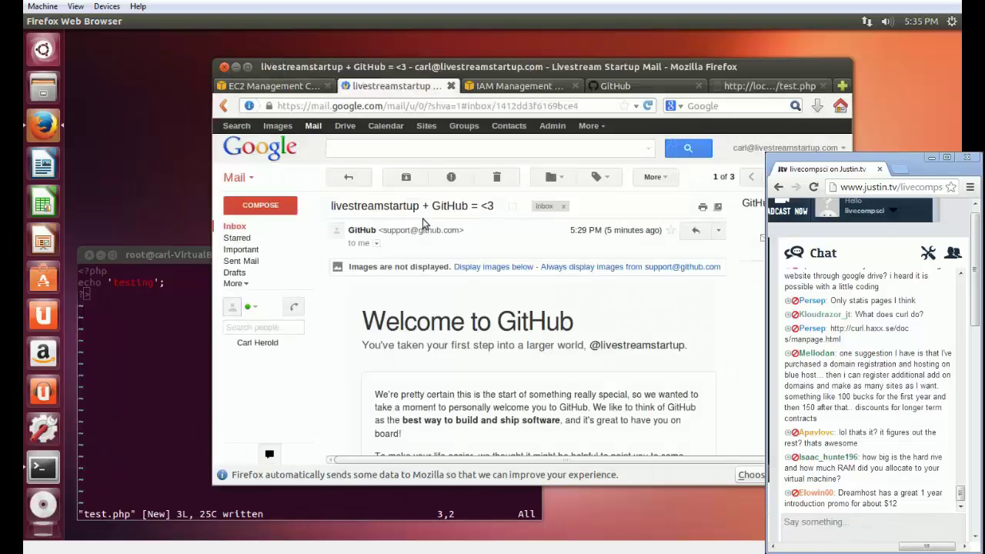
left_click(274, 85)
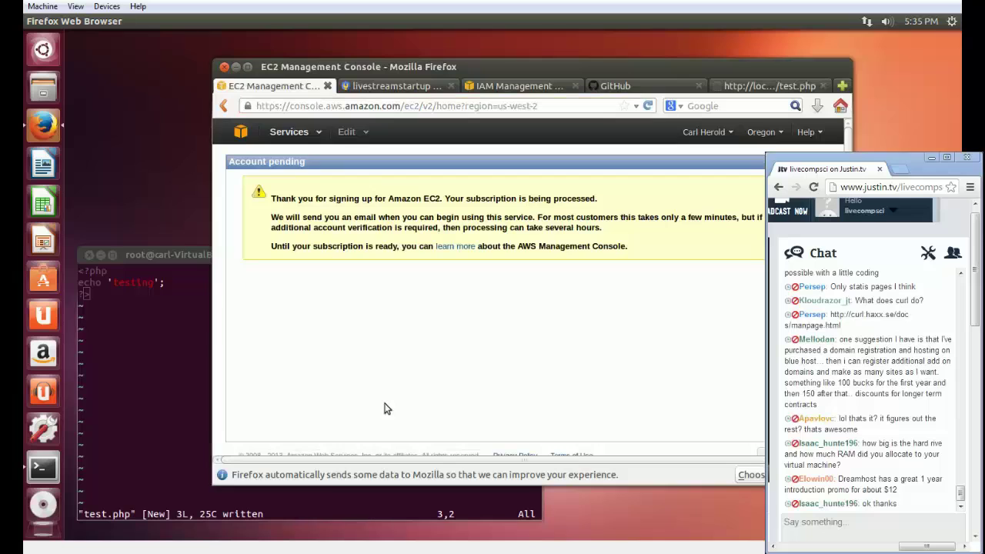
left_click(153, 445)
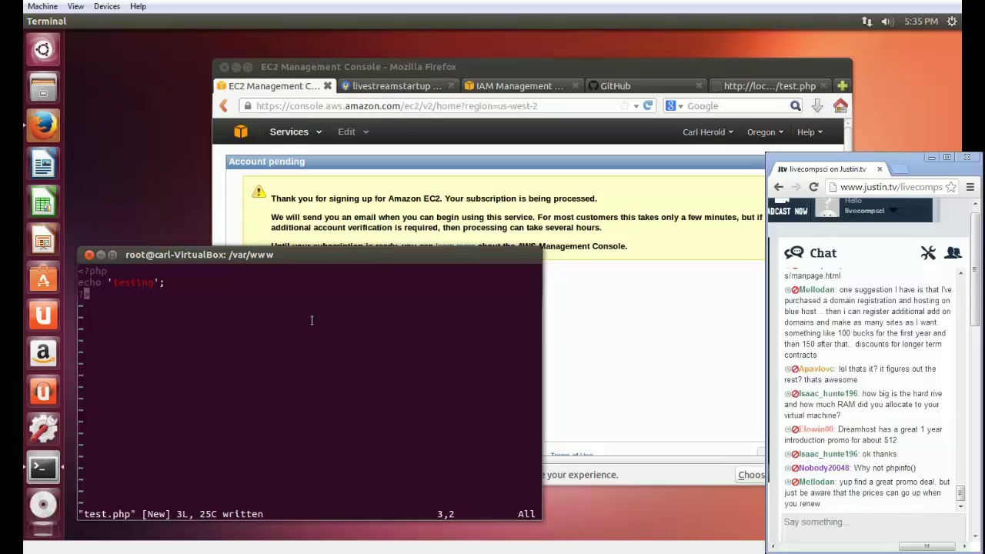
left_click(651, 87)
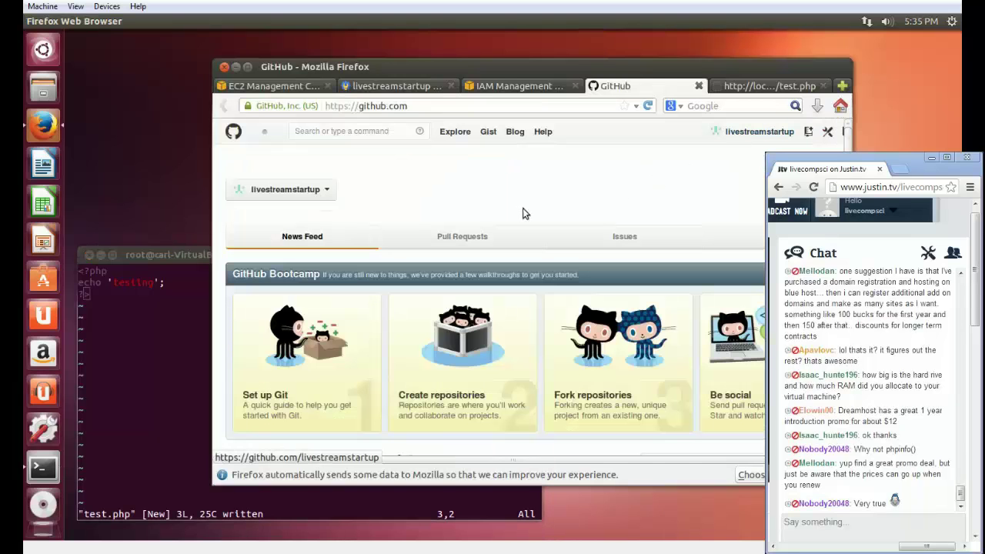
Scroll down the GitHub dashboard and choose Create a Repository.
scroll(414, 218, "down", 5)
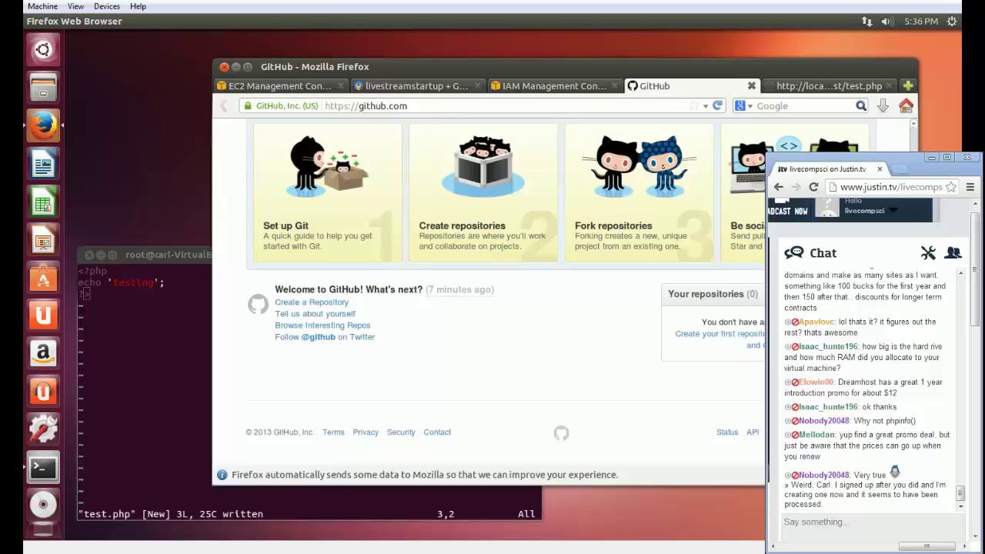
left_click(720, 333)
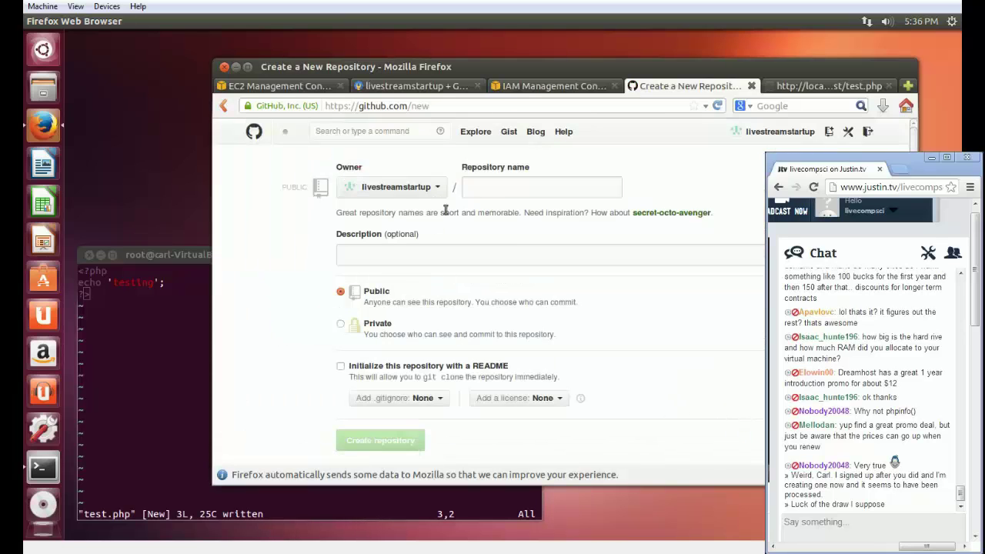
Create public repository livestreamstartup, described 'Live Stream Startup Main Repository', initialized with a README.
left_click(480, 189)
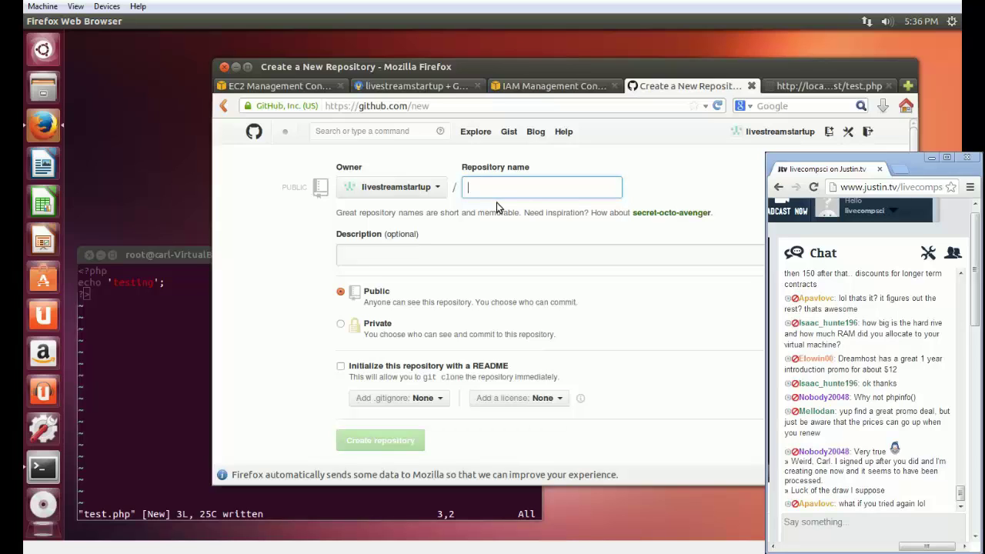
type("estreamstartup")
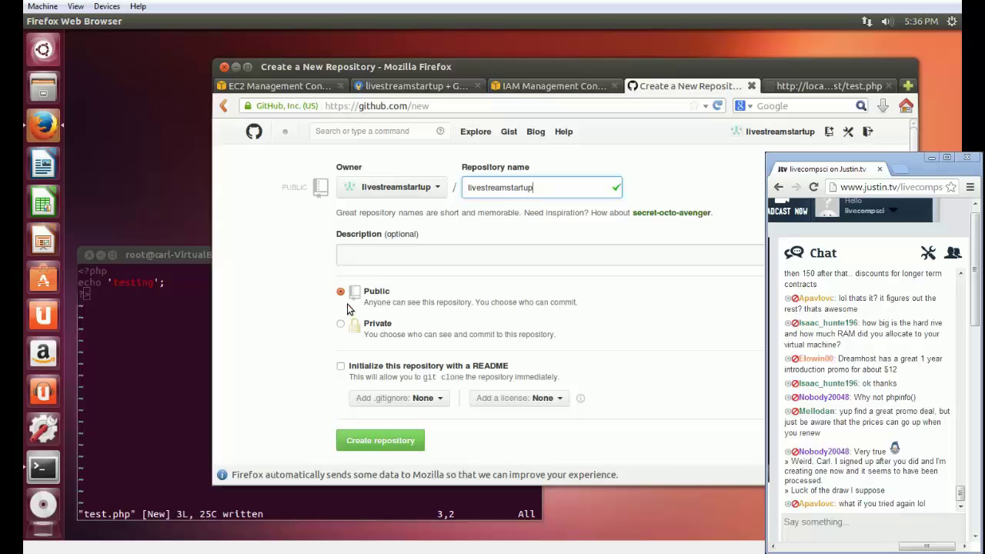
left_click(432, 263)
type("Live Stream")
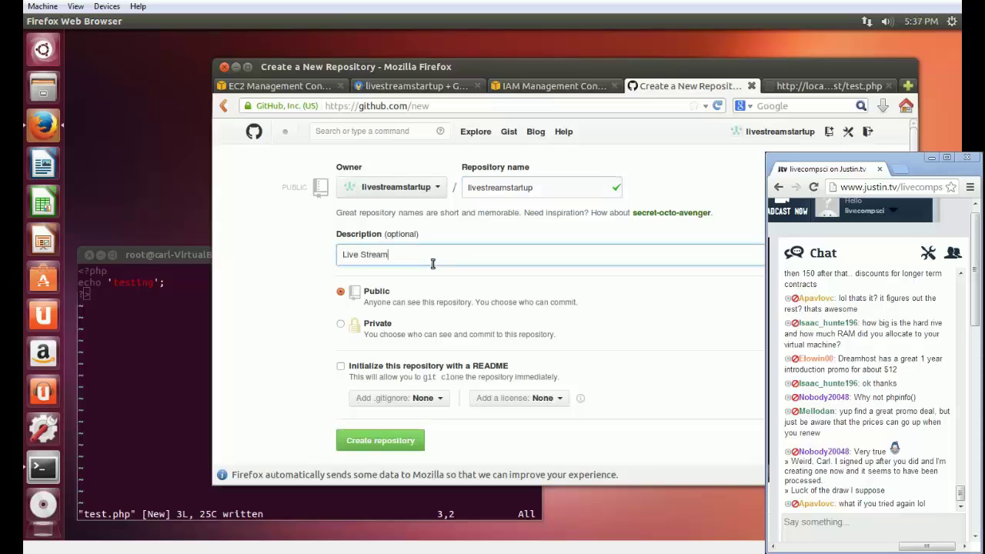
type(" Startup Main Repository")
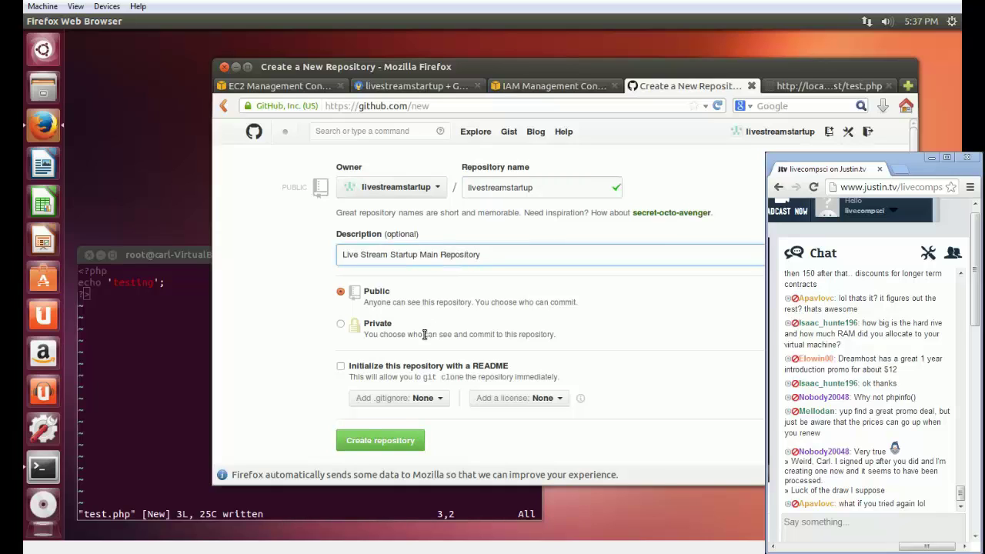
left_click(344, 369)
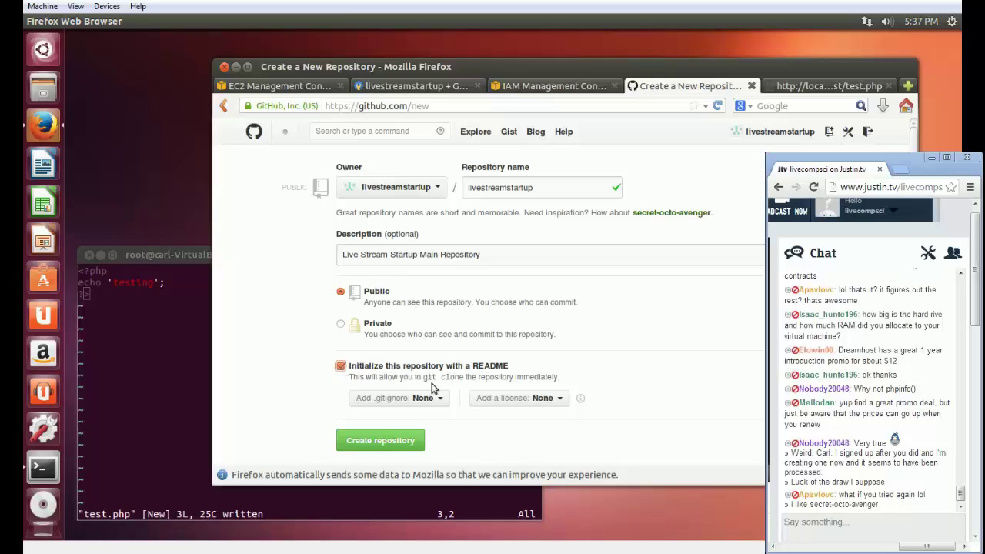
left_click(406, 440)
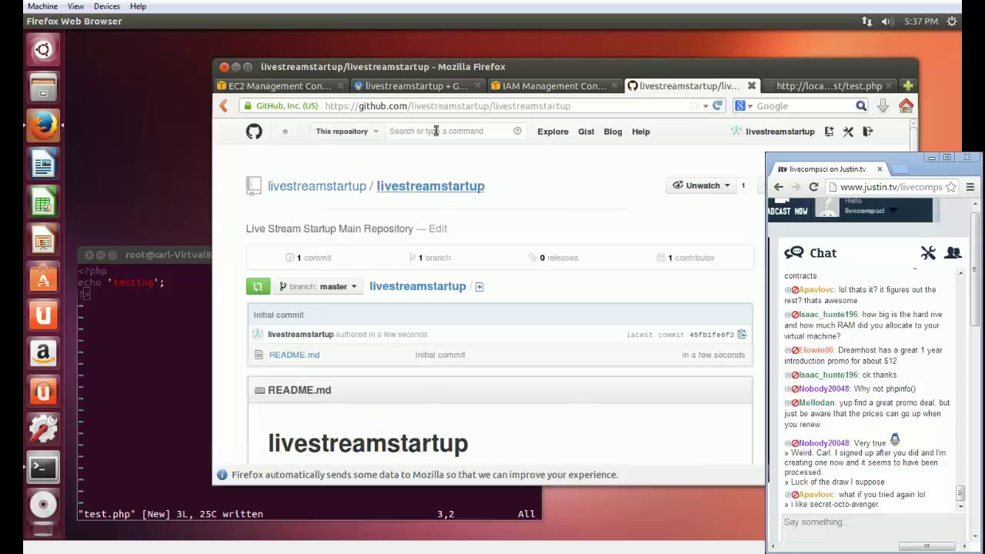
scroll(435, 265, "down", 3)
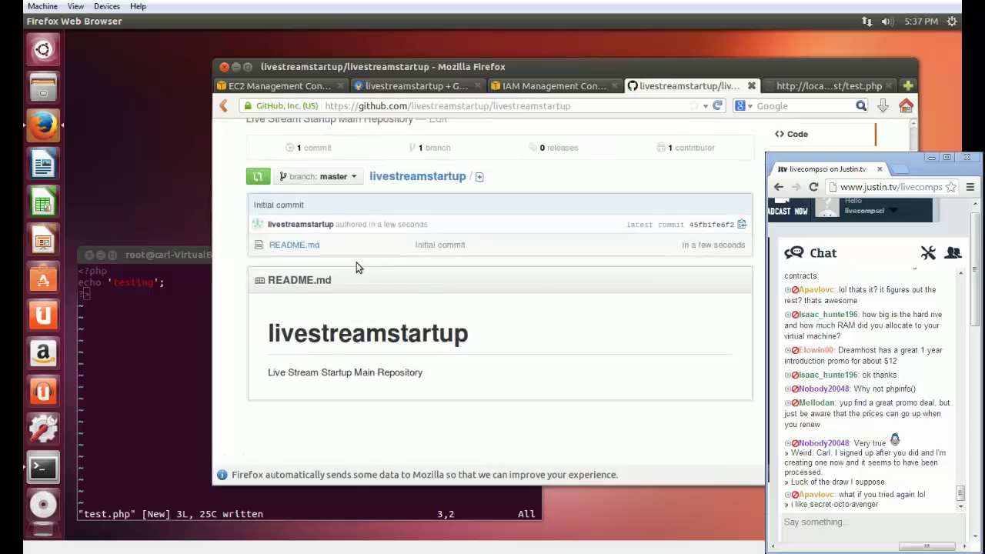